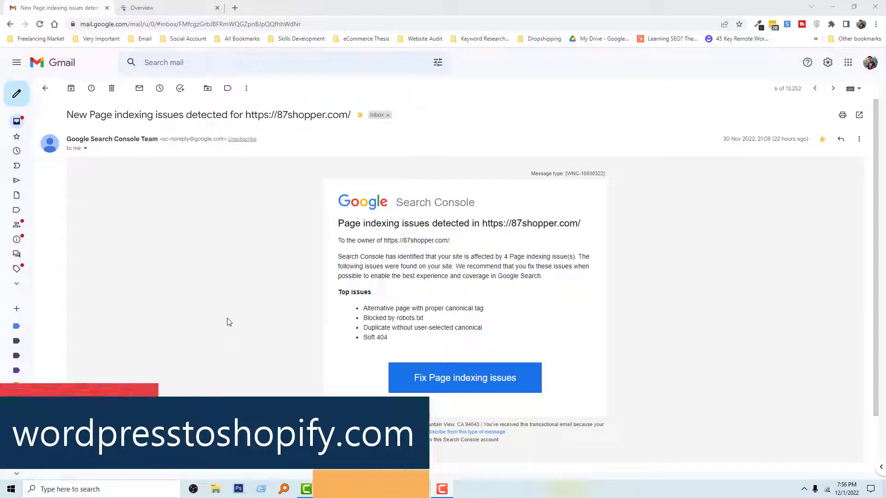
Leave the Gmail indexing alert for the 87shopper.com Search Console Overview tab
{"action": "key", "text": "ctrl+Tab"}
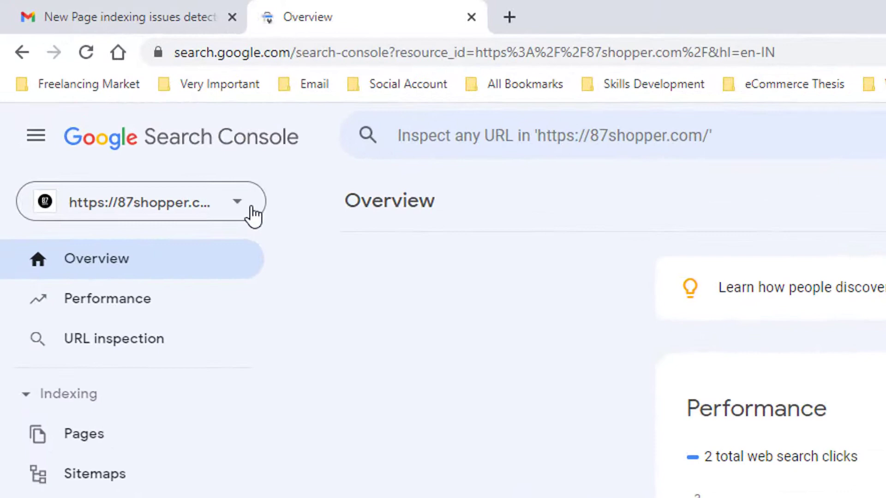
{"action": "left_click", "coordinate": [111, 93]}
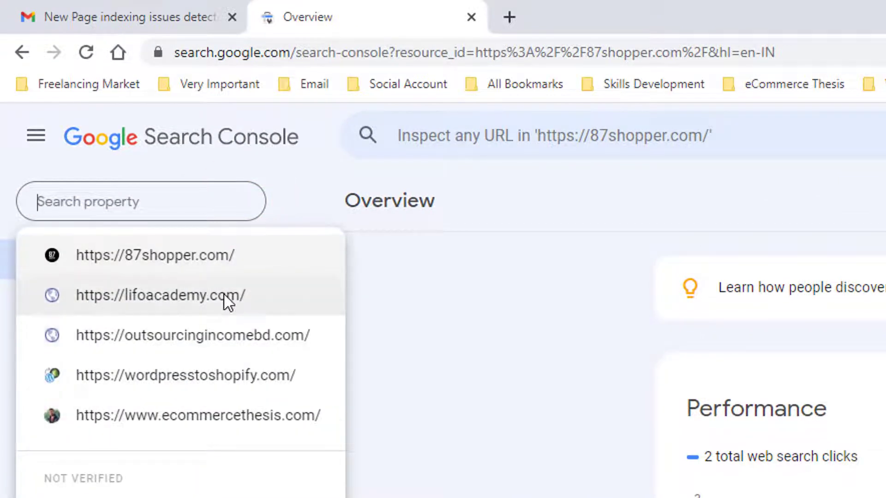
{"action": "left_click", "coordinate": [258, 256]}
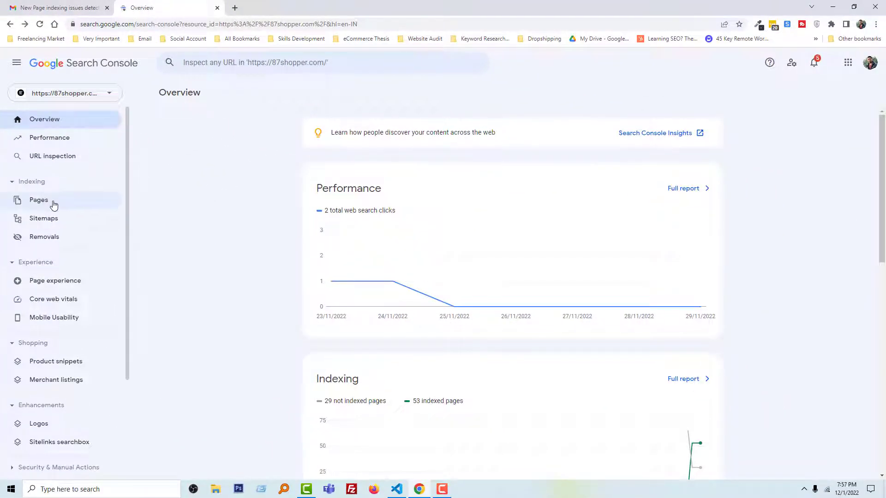
Drill from the Pages report into 'Blocked by robots.txt' to see its 3 example URLs
{"action": "left_click", "coordinate": [67, 202]}
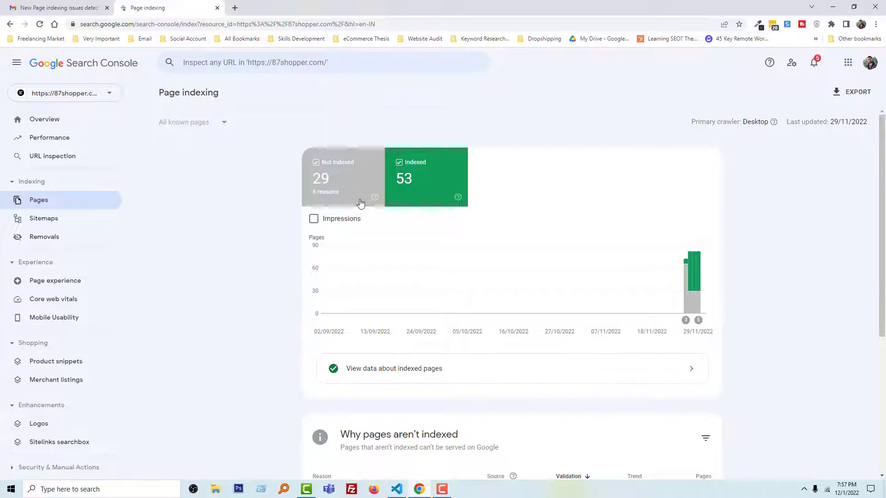
{"action": "scroll", "coordinate": [236, 267], "scroll_direction": "down", "scroll_amount": 5}
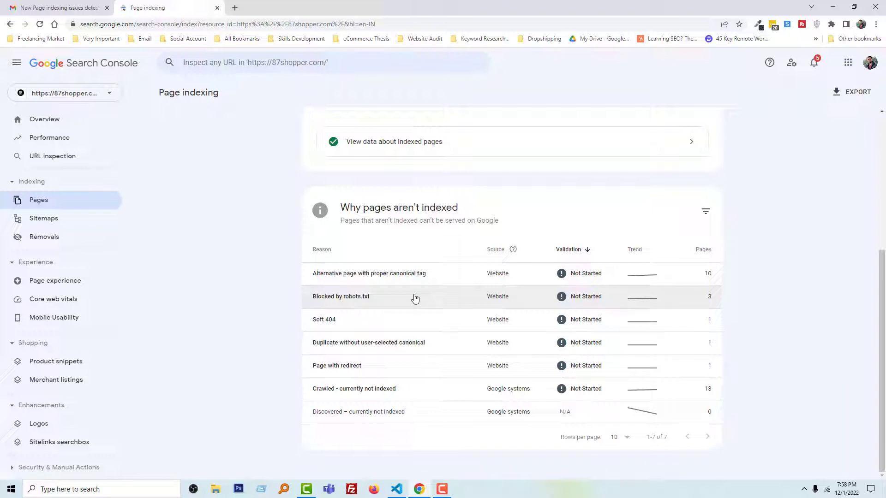
{"action": "left_click", "coordinate": [353, 295]}
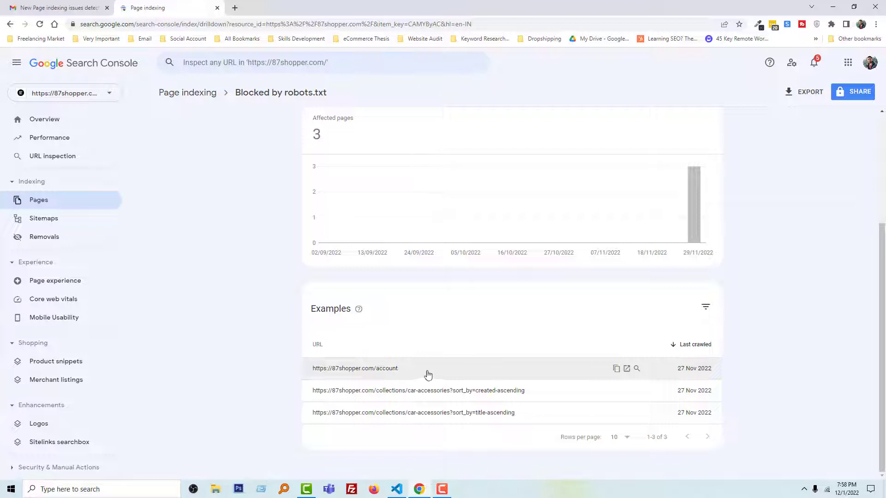
{"action": "scroll", "coordinate": [488, 415], "scroll_direction": "up", "scroll_amount": 3}
{"action": "scroll", "coordinate": [488, 417], "scroll_direction": "down", "scroll_amount": 3}
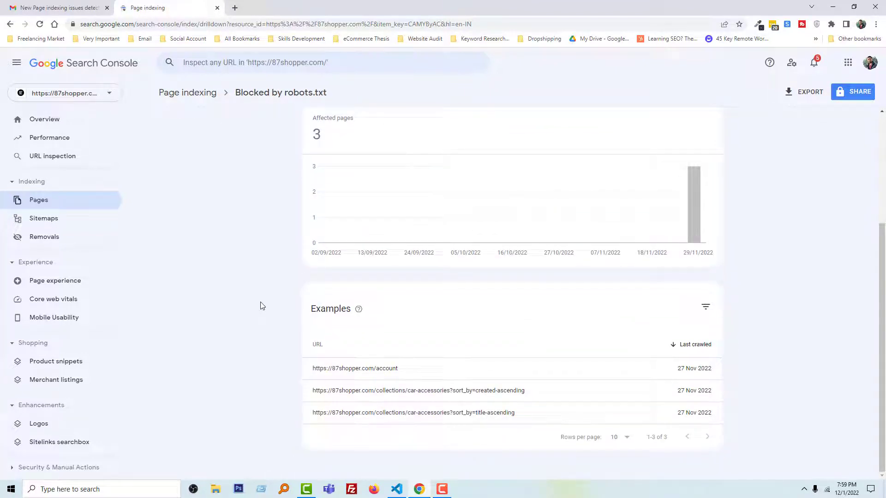
Log in to Shopify admin and open the Dawn theme's code editor
{"action": "left_click", "coordinate": [236, 8]}
{"action": "type", "text": "sh"}
{"action": "key", "text": "Return"}
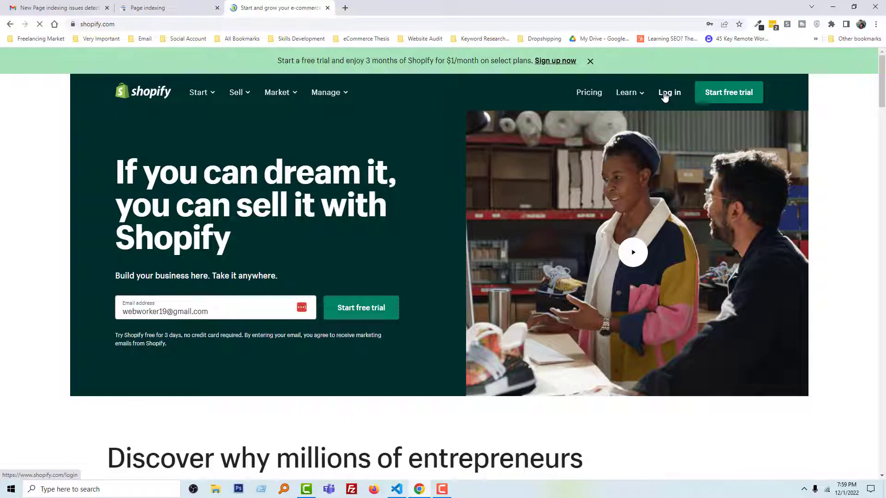
{"action": "left_click", "coordinate": [668, 93]}
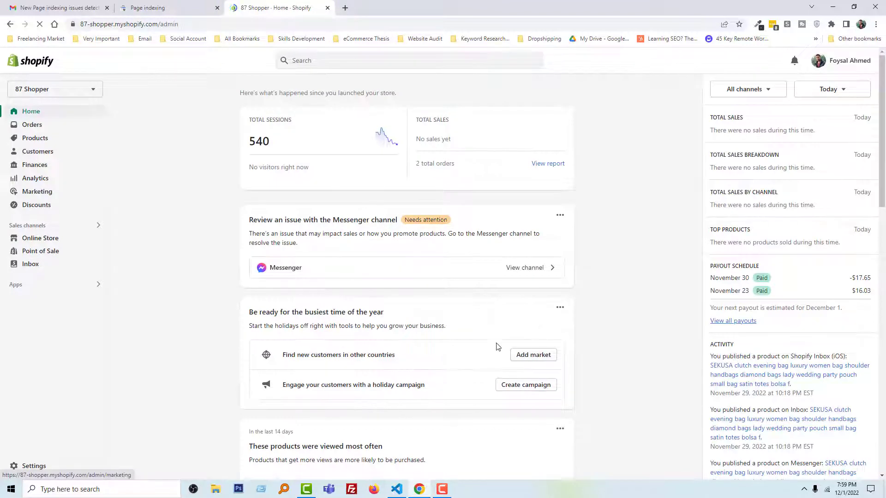
{"action": "left_click", "coordinate": [52, 239]}
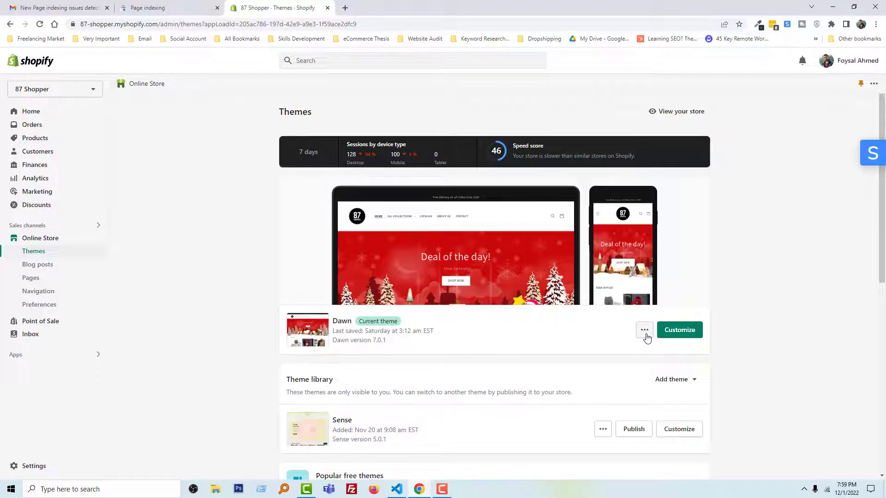
{"action": "left_click", "coordinate": [646, 337]}
{"action": "left_click", "coordinate": [629, 439]}
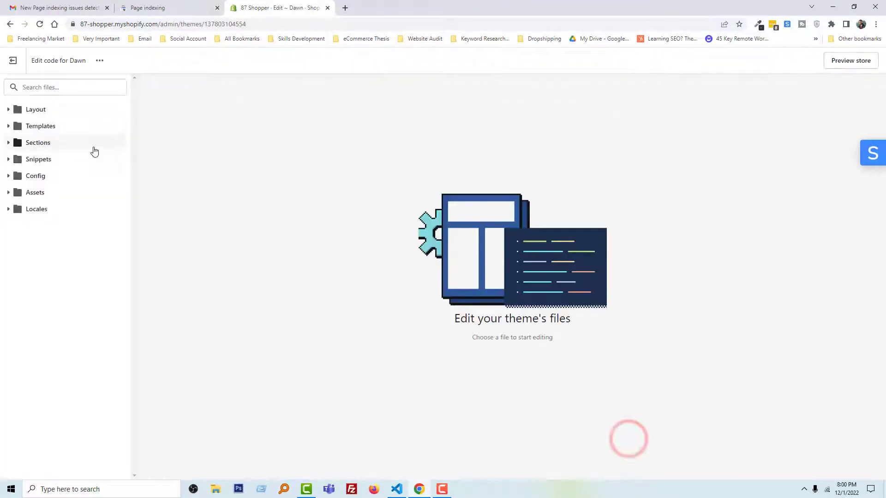
Add a robots.txt template and add a blank line at the end of robots.txt.liquid
{"action": "left_click", "coordinate": [68, 130]}
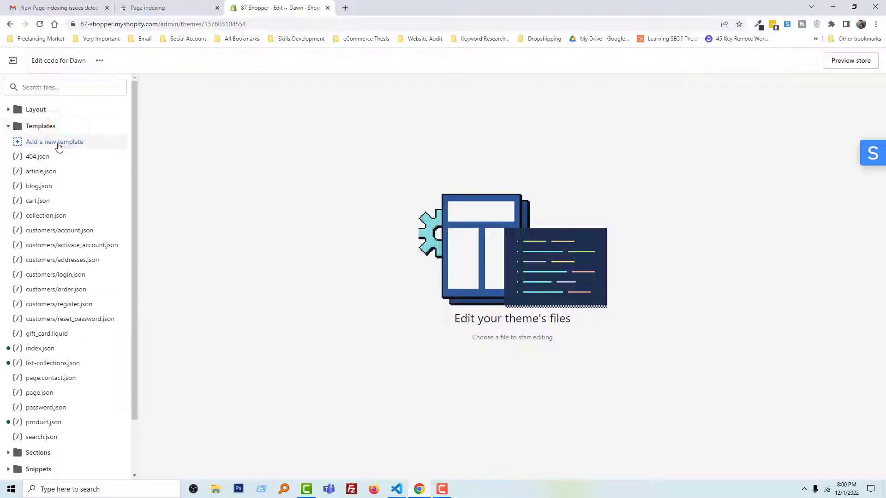
{"action": "left_click", "coordinate": [78, 143]}
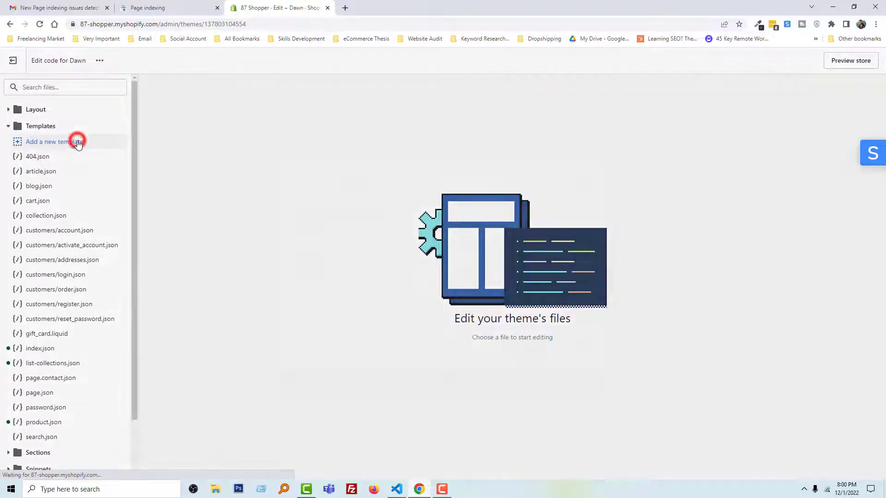
{"action": "left_click", "coordinate": [373, 239]}
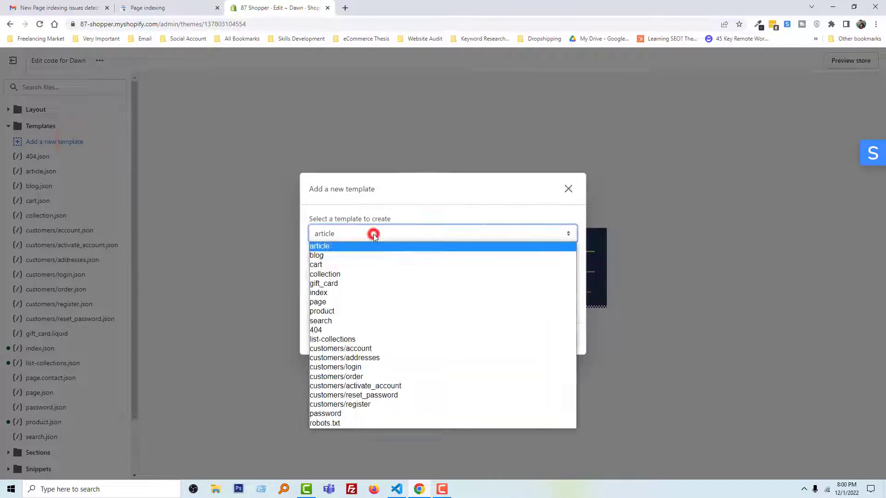
{"action": "left_click", "coordinate": [355, 423]}
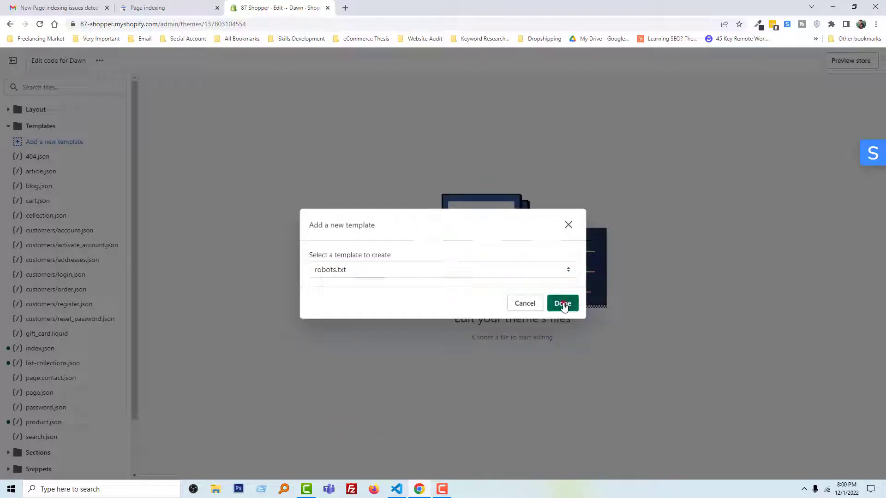
{"action": "left_click", "coordinate": [563, 304]}
{"action": "left_click", "coordinate": [233, 281]}
{"action": "key", "text": "Return"}
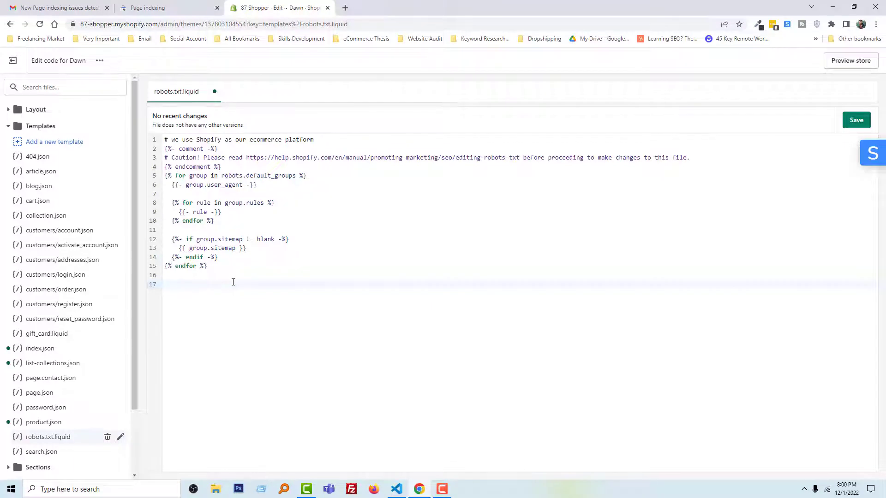
Search Google in a new tab for 'robots.txt file generator'
{"action": "double_click", "coordinate": [345, 8]}
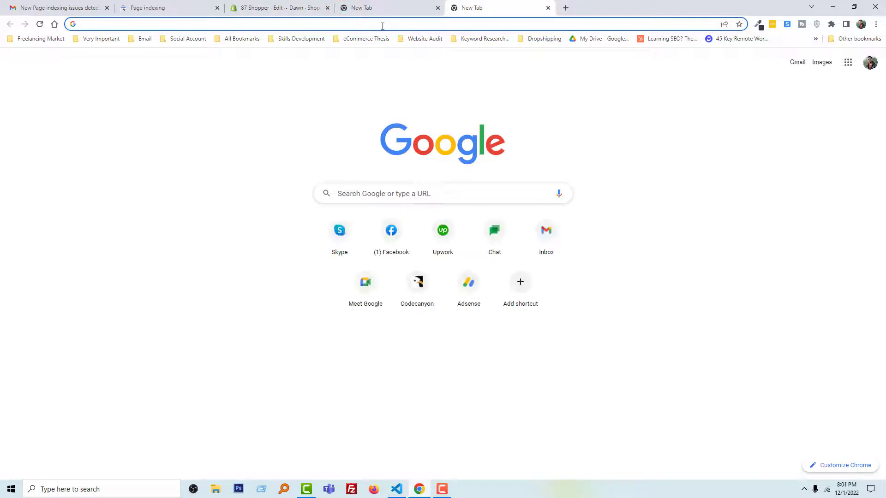
{"action": "type", "text": "robots.t"}
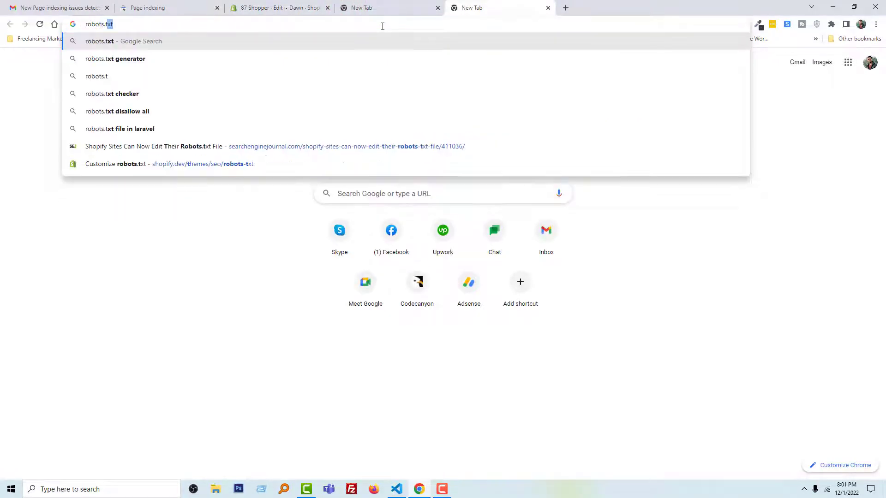
{"action": "type", "text": "xt file"}
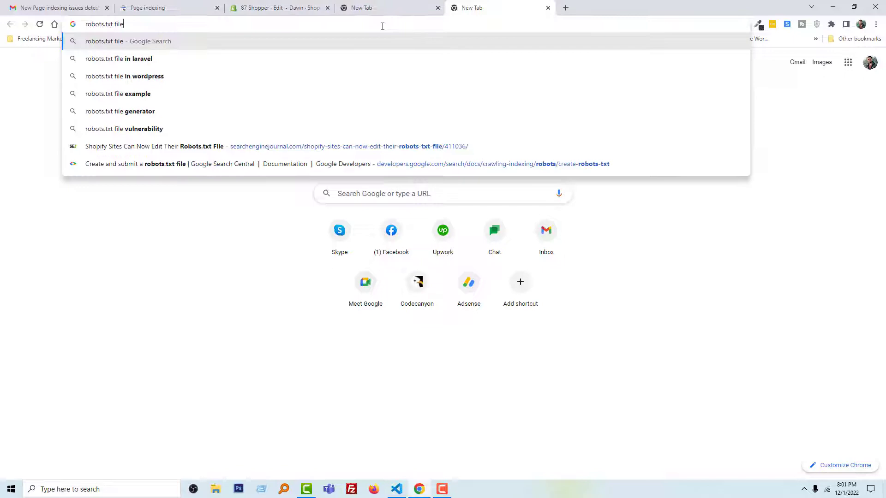
{"action": "left_click", "coordinate": [120, 111]}
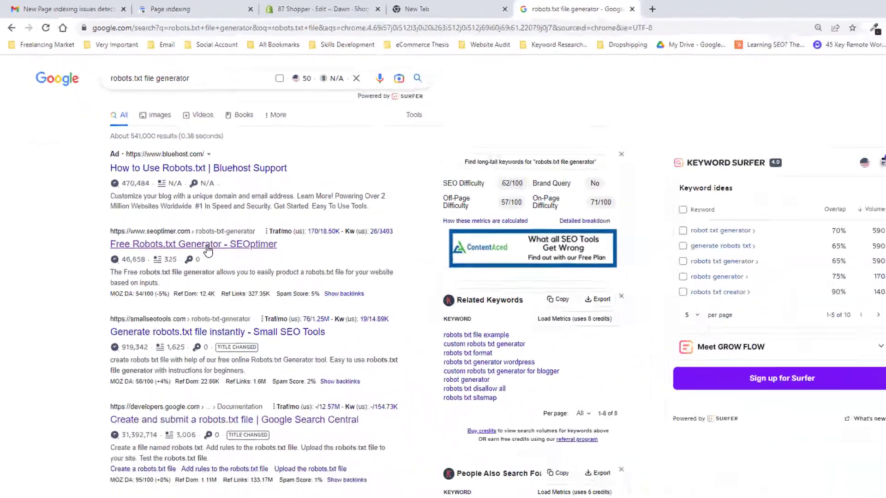
{"action": "left_click", "coordinate": [233, 245]}
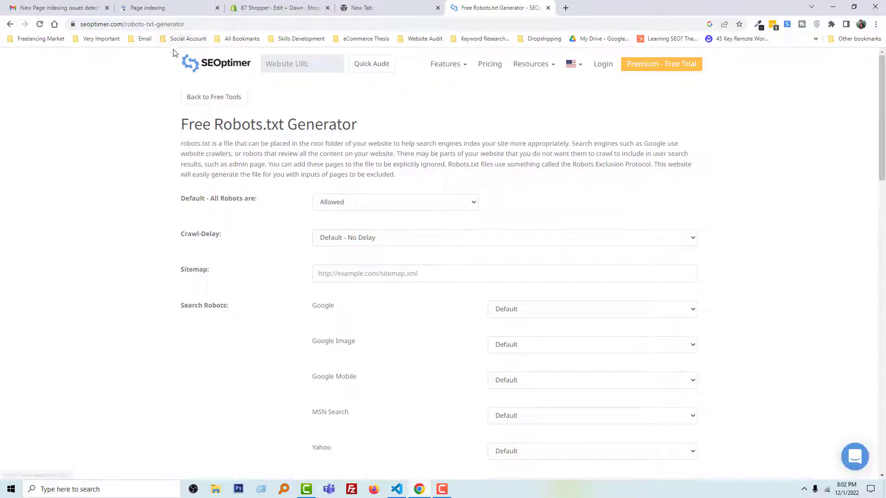
{"action": "left_click", "coordinate": [161, 5]}
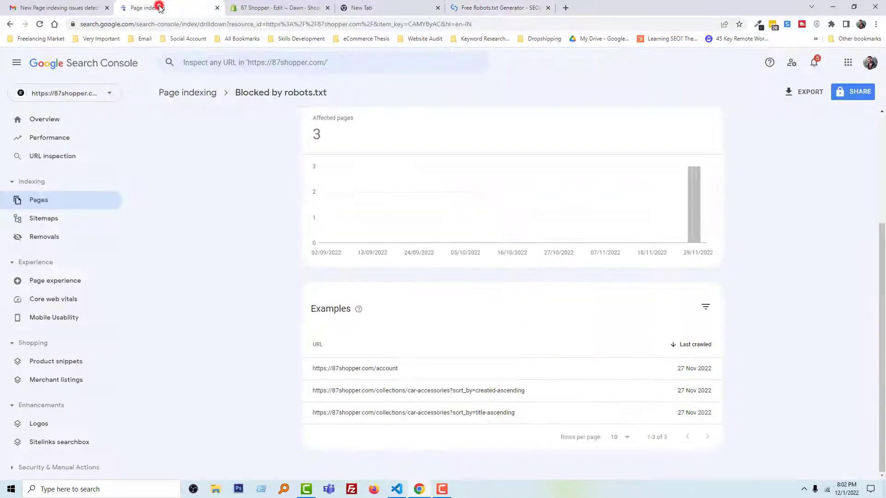
{"action": "left_click", "coordinate": [67, 222]}
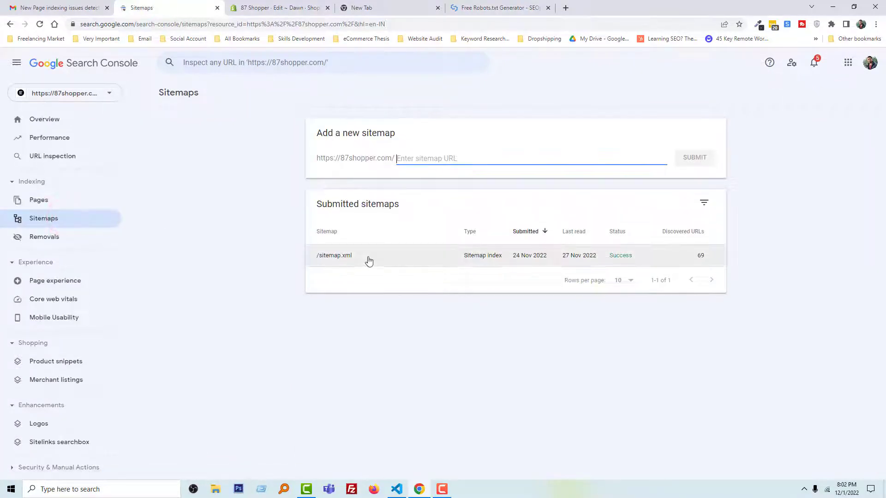
{"action": "left_click_drag", "start_coordinate": [369, 261], "coordinate": [318, 265]}
{"action": "key", "text": "ctrl+5"}
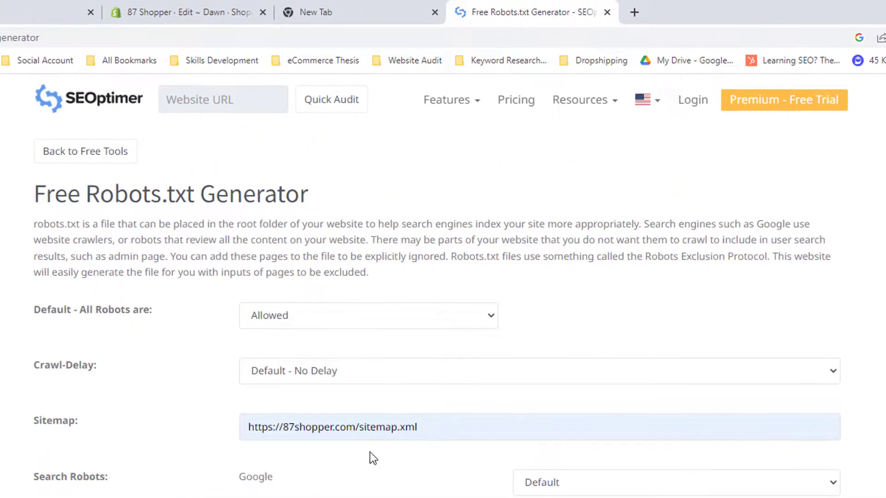
{"action": "scroll", "coordinate": [334, 439], "scroll_direction": "down", "scroll_amount": 10}
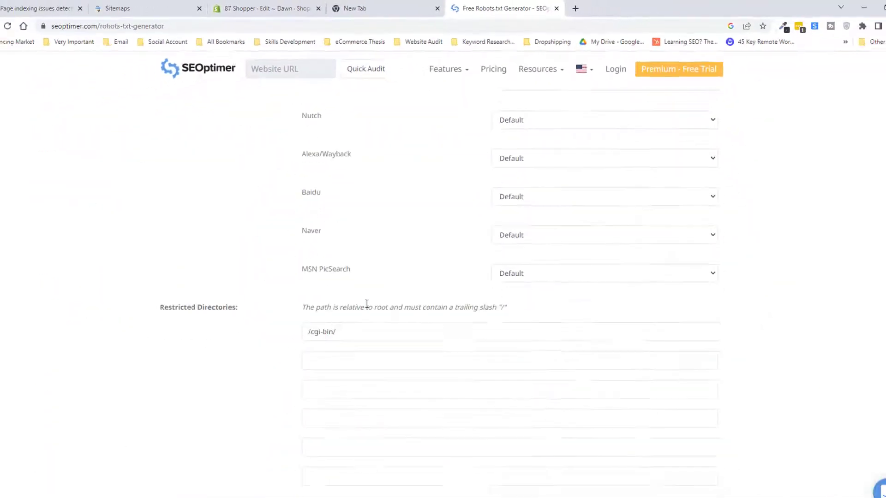
{"action": "scroll", "coordinate": [373, 281], "scroll_direction": "down", "scroll_amount": 1}
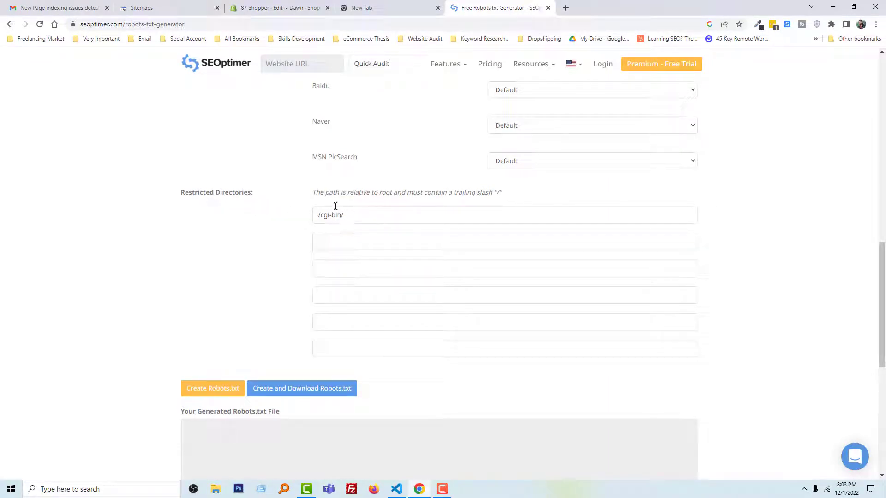
Reopen Search Console's Blocked by robots.txt report and copy the /account URL
{"action": "left_click", "coordinate": [182, 7]}
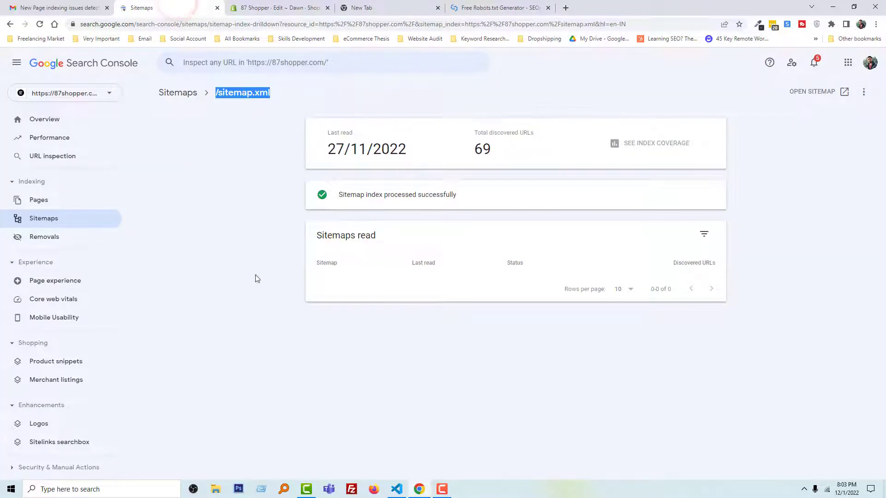
{"action": "left_click", "coordinate": [54, 200]}
{"action": "scroll", "coordinate": [461, 336], "scroll_direction": "down", "scroll_amount": 3}
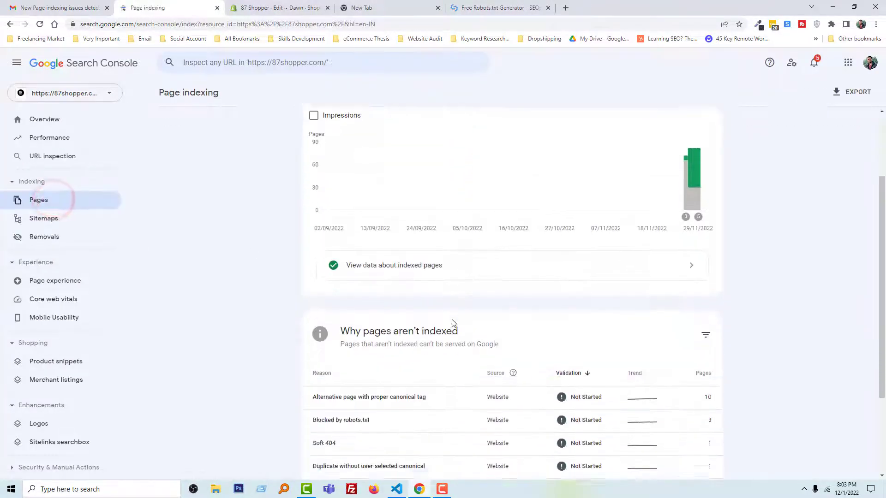
{"action": "scroll", "coordinate": [452, 323], "scroll_direction": "down", "scroll_amount": 3}
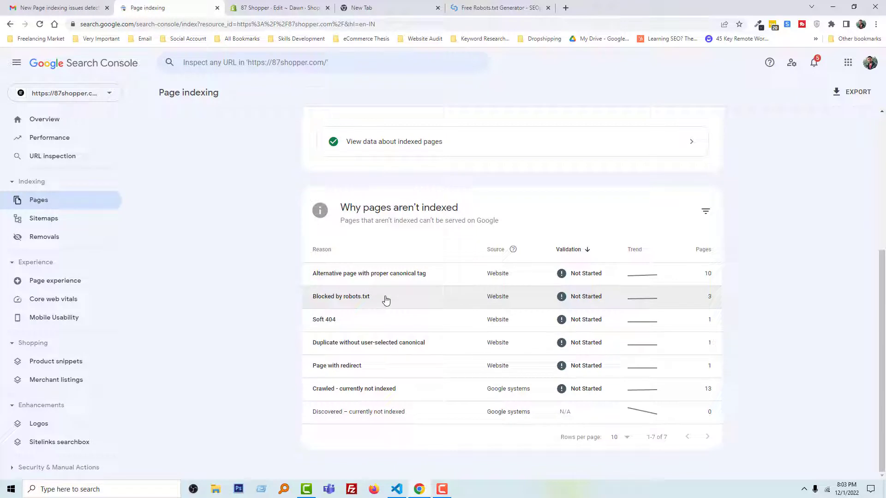
{"action": "left_click", "coordinate": [387, 297]}
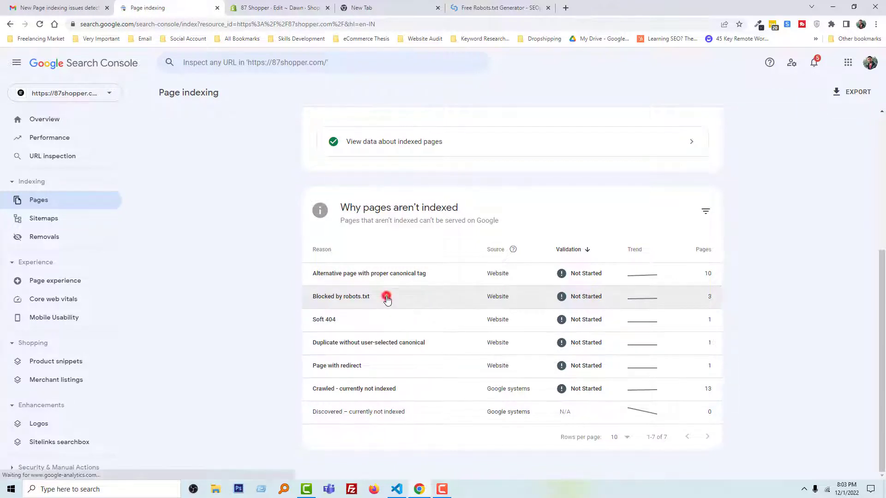
{"action": "scroll", "coordinate": [406, 310], "scroll_direction": "down", "scroll_amount": 4}
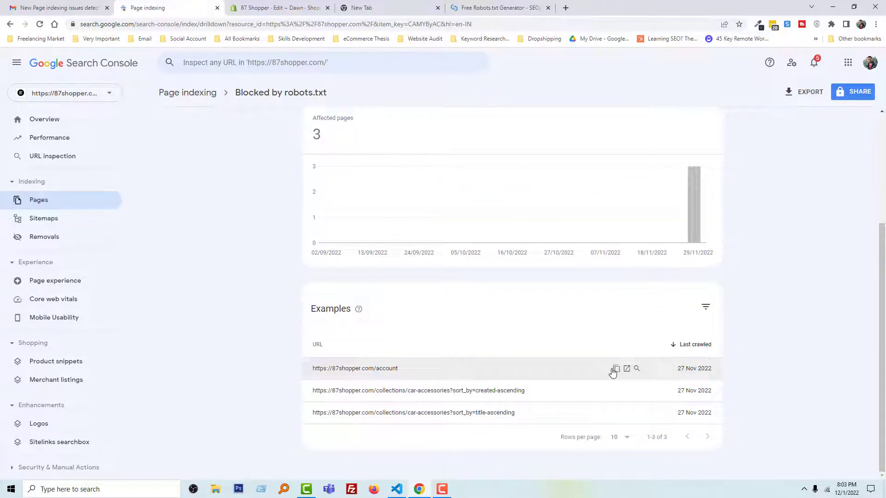
{"action": "left_click", "coordinate": [616, 369]}
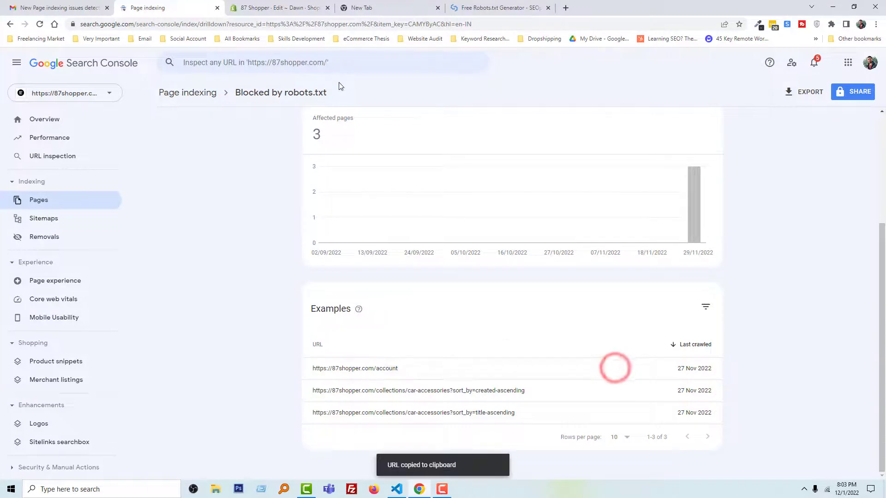
Paste the created-ascending and title-ascending car-accessories URLs into the generator's restricted directories
{"action": "left_click_drag", "start_coordinate": [501, 8], "coordinate": [277, 8]}
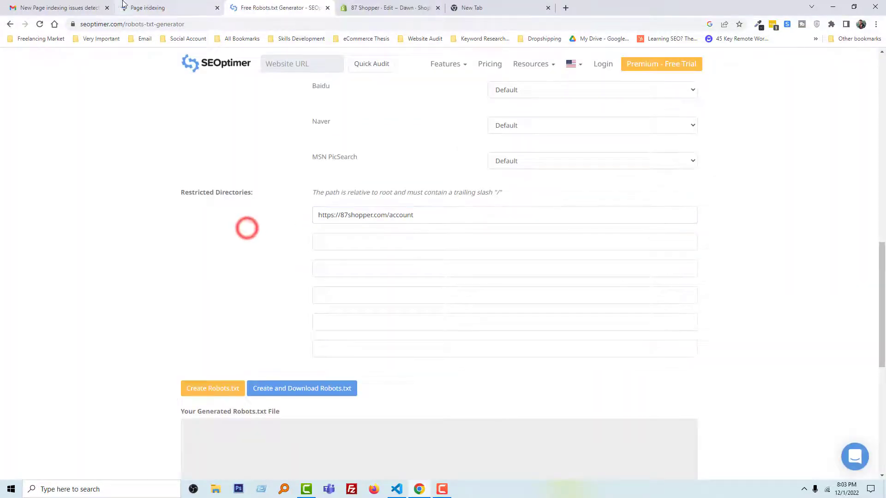
{"action": "left_click", "coordinate": [152, 8]}
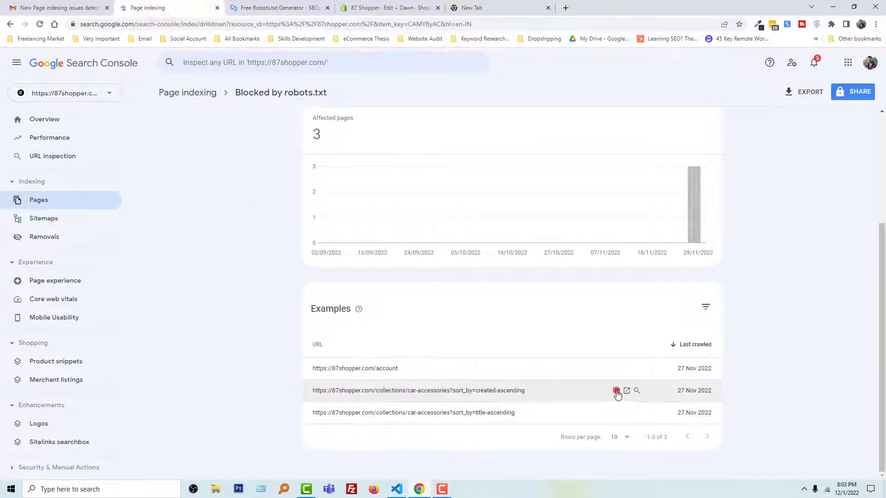
{"action": "left_click", "coordinate": [616, 390]}
{"action": "left_click", "coordinate": [270, 6]}
{"action": "left_click", "coordinate": [340, 241]}
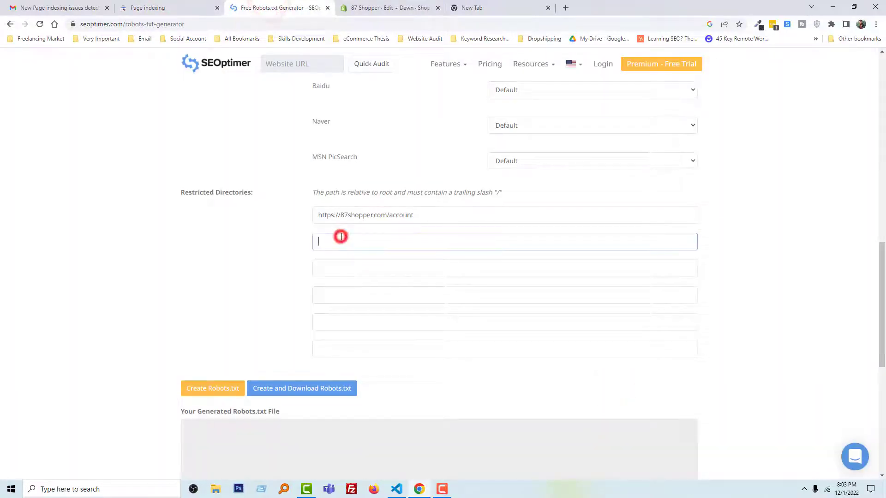
{"action": "key", "text": "ctrl+v"}
{"action": "left_click", "coordinate": [157, 8]}
{"action": "left_click", "coordinate": [616, 412]}
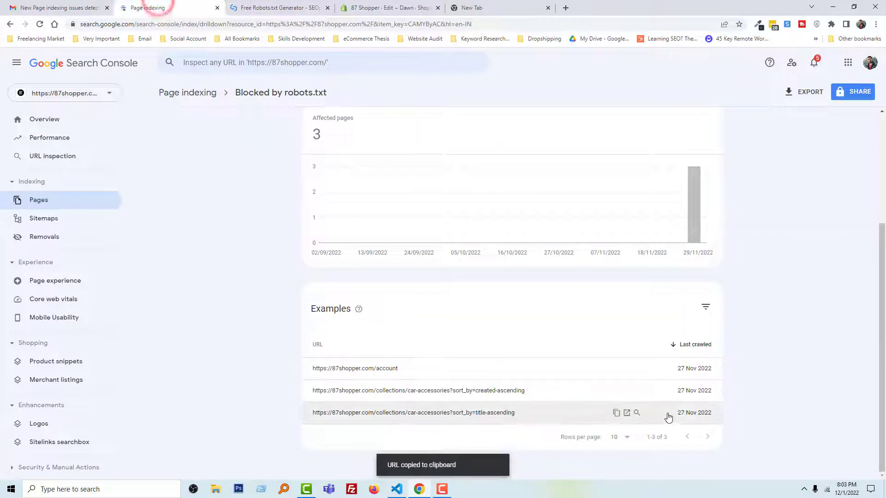
{"action": "left_click", "coordinate": [617, 411]}
{"action": "left_click", "coordinate": [265, 7]}
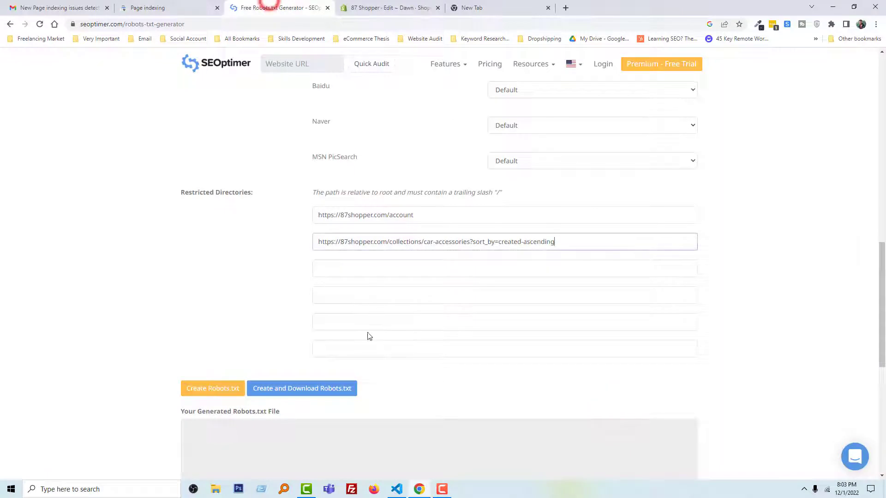
{"action": "left_click", "coordinate": [358, 268]}
{"action": "key", "text": "ctrl+v"}
{"action": "left_click", "coordinate": [238, 279]}
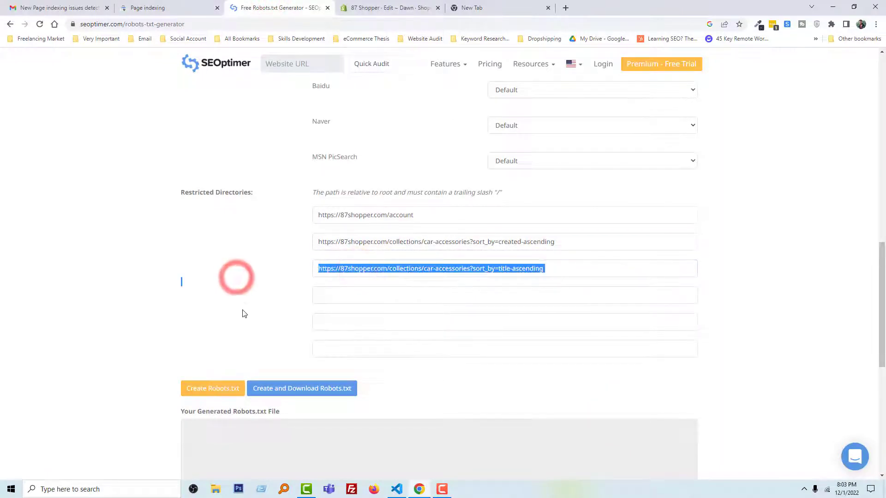
Create the robots.txt with three Disallow lines and the sitemap line, then copy it
{"action": "scroll", "coordinate": [237, 317], "scroll_direction": "down", "scroll_amount": 1}
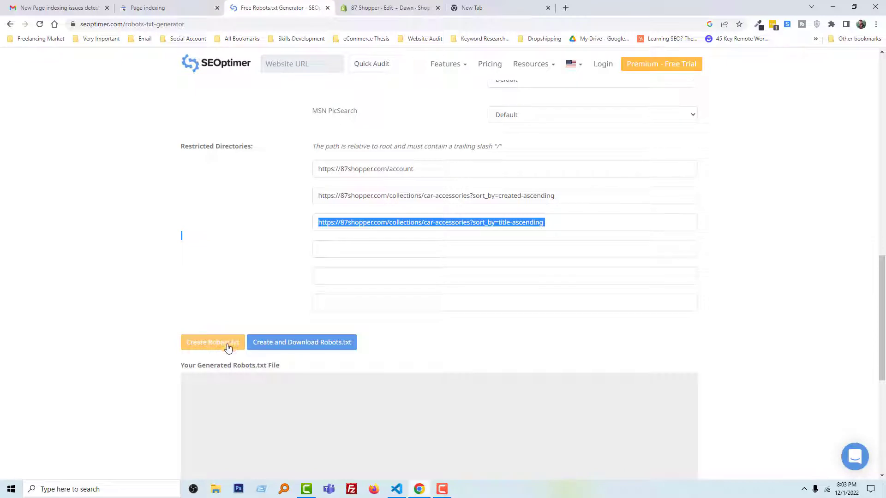
{"action": "left_click", "coordinate": [229, 347]}
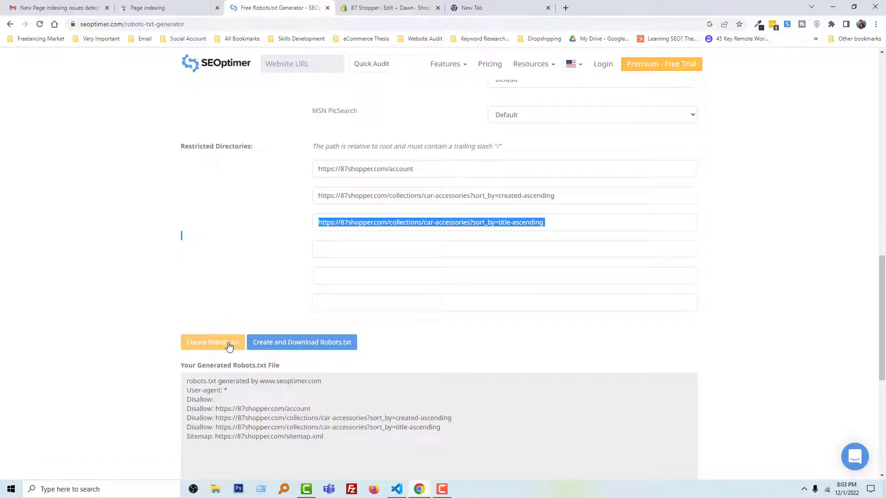
{"action": "scroll", "coordinate": [205, 322], "scroll_direction": "down", "scroll_amount": 4}
{"action": "left_click", "coordinate": [239, 277]}
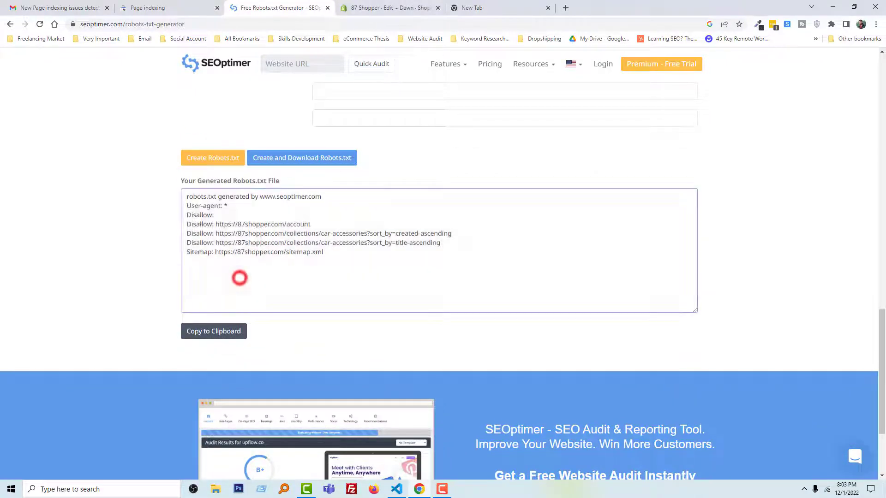
{"action": "left_click", "coordinate": [232, 332]}
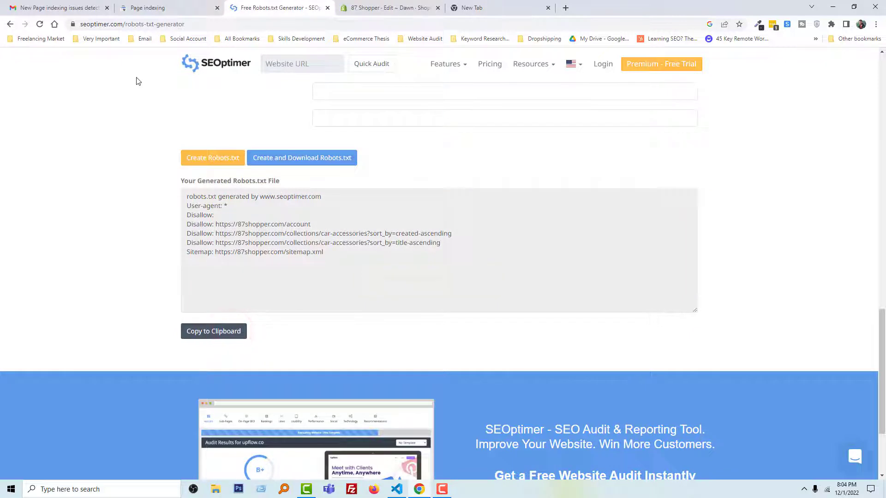
Paste the generated rules below the existing robots.txt.liquid code and save the file
{"action": "left_click", "coordinate": [360, 4]}
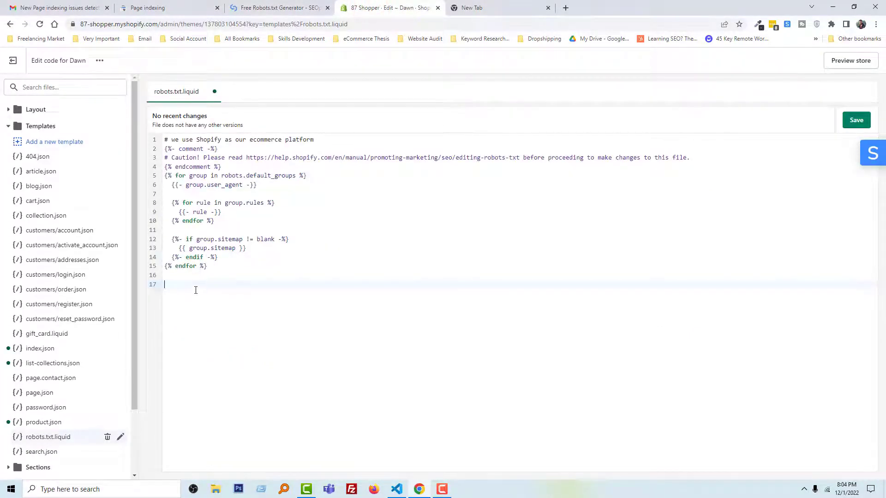
{"action": "key", "text": "Return"}
{"action": "key", "text": "Return"}
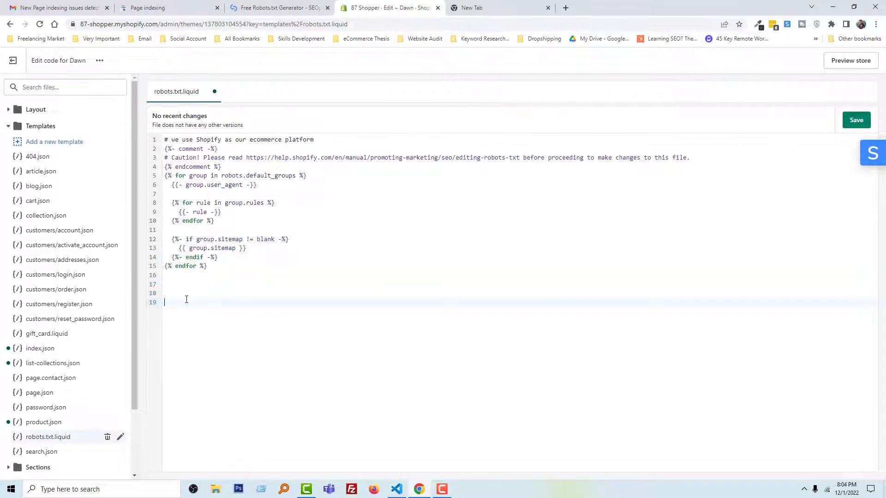
{"action": "key", "text": "ctrl+v"}
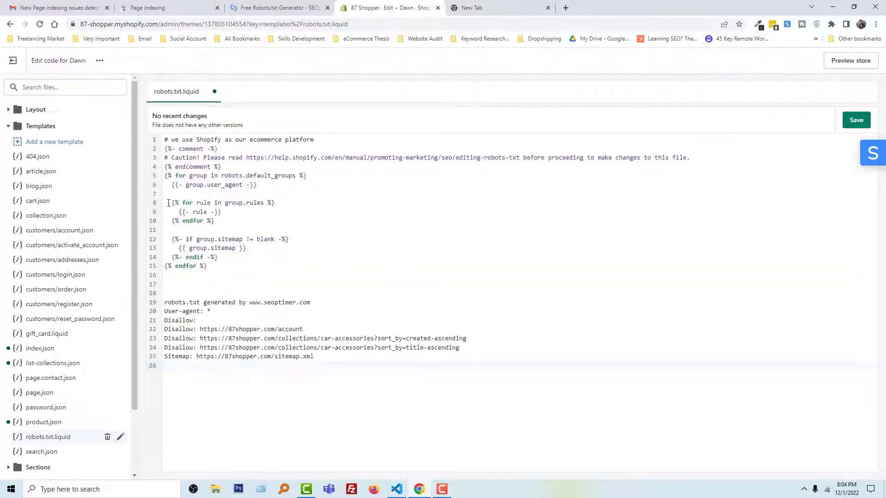
{"action": "left_click", "coordinate": [852, 124]}
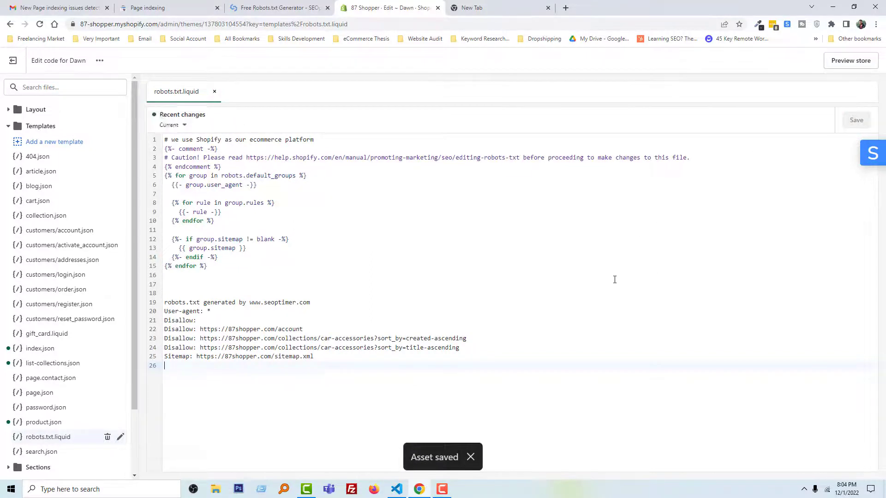
{"action": "left_click", "coordinate": [142, 6]}
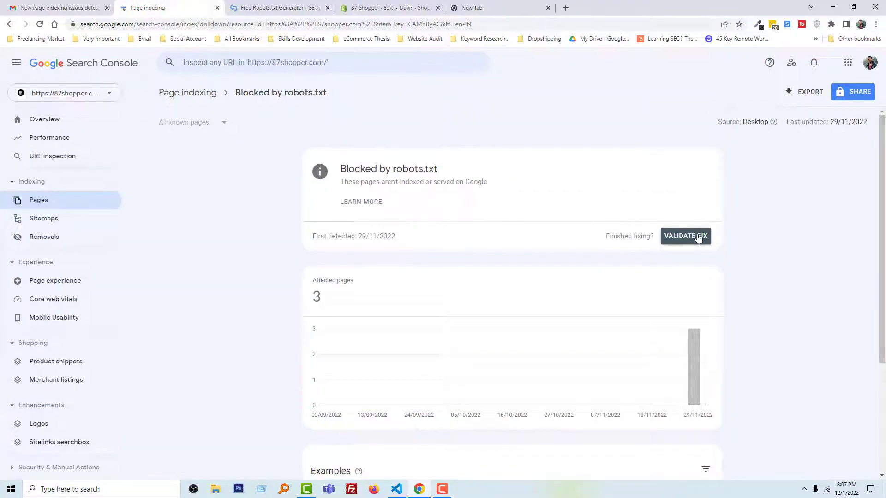
Validate the Blocked by robots.txt fix and view details showing 3 pending, 0 failed
{"action": "left_click", "coordinate": [701, 241]}
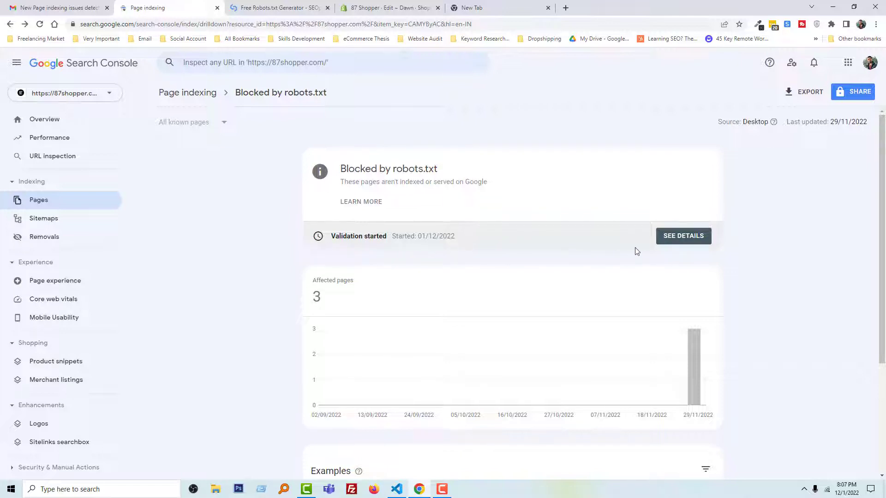
{"action": "left_click", "coordinate": [685, 237]}
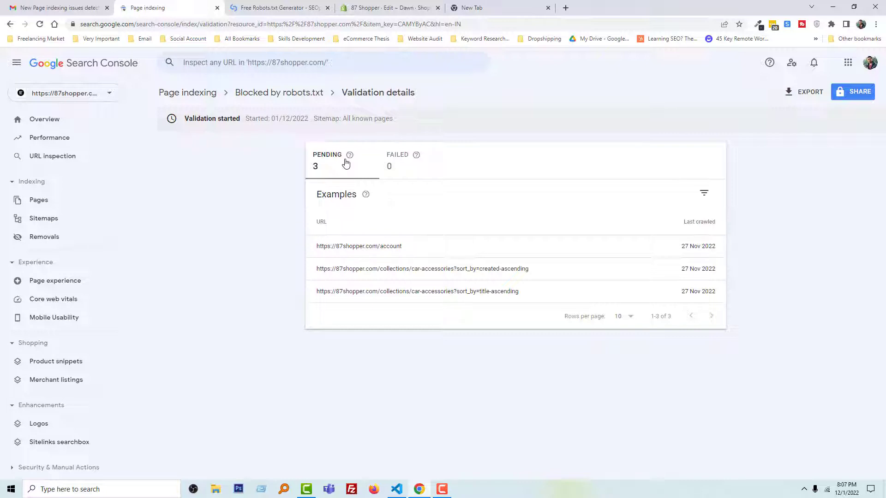
{"action": "mouse_move", "coordinate": [350, 156]}
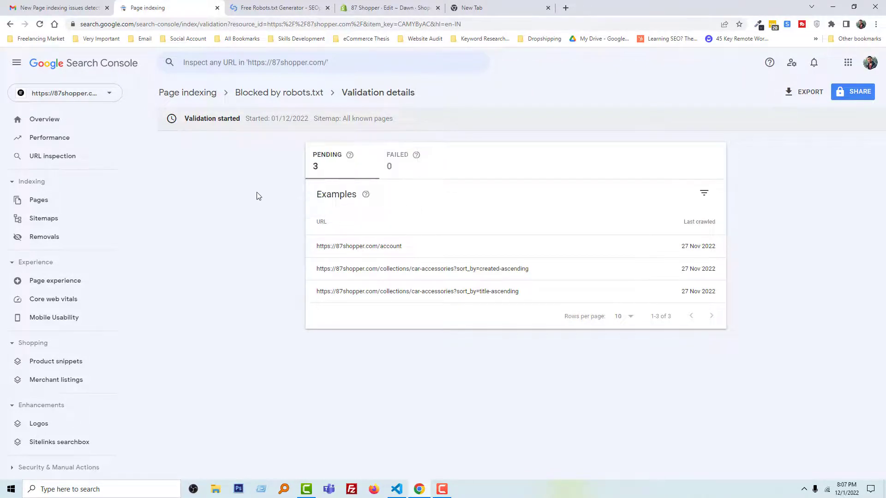